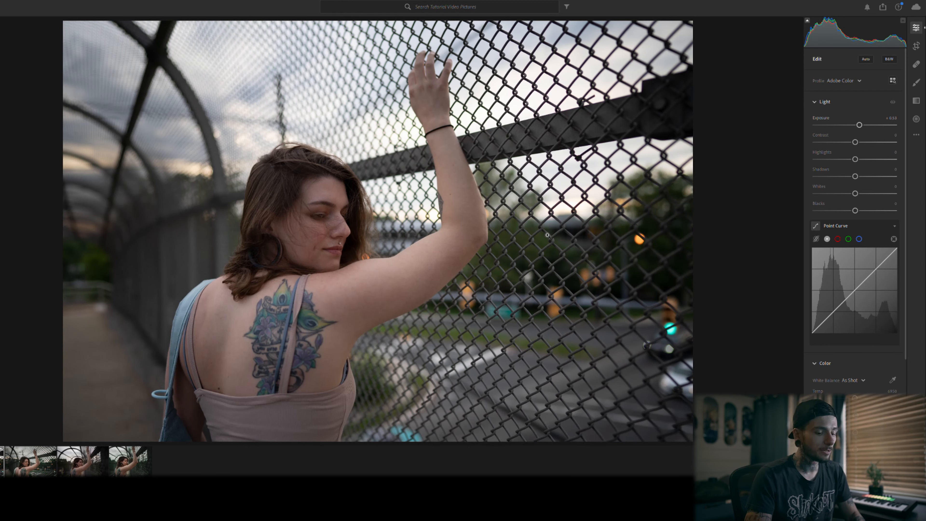
Try the copied edit settings on the portrait and undo the paste.
key("ctrl+v")
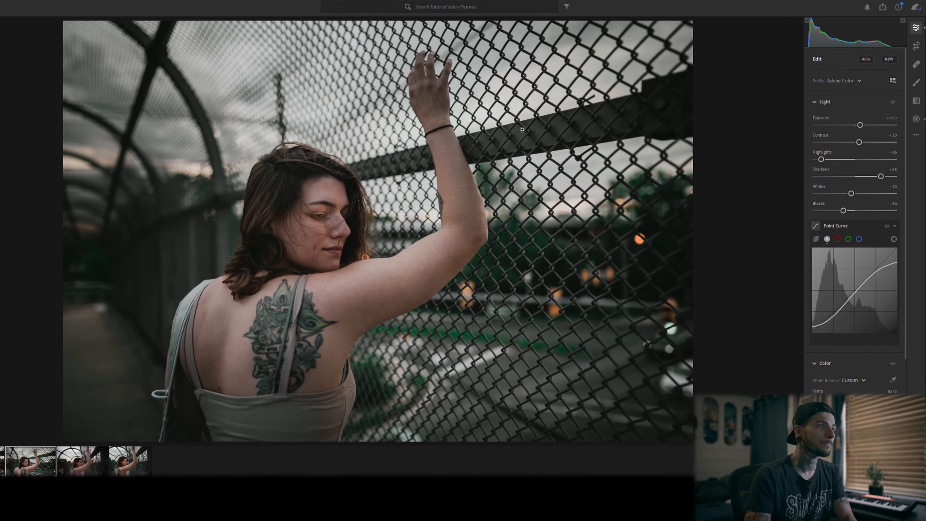
key("ctrl+z")
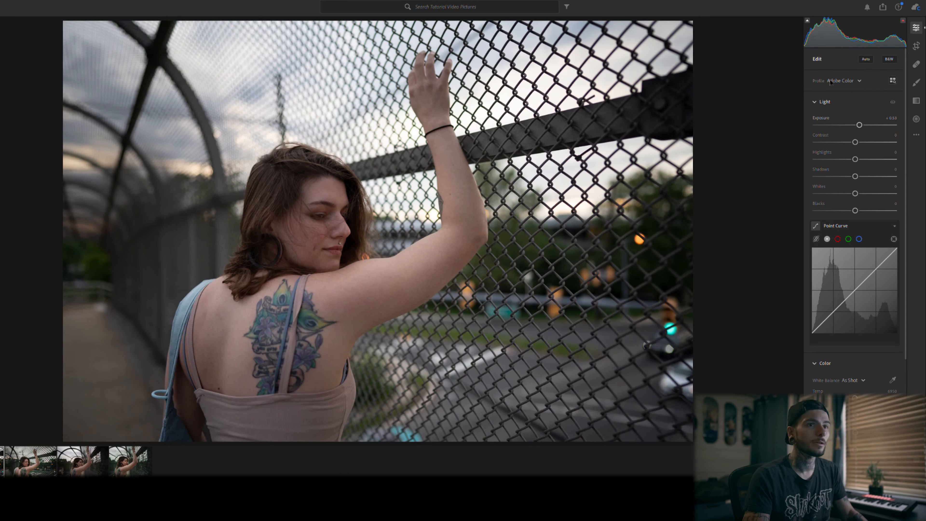
Reset the portrait's exposure, set it to +0.63, and lower the contrast to -20.
double_click(858, 120)
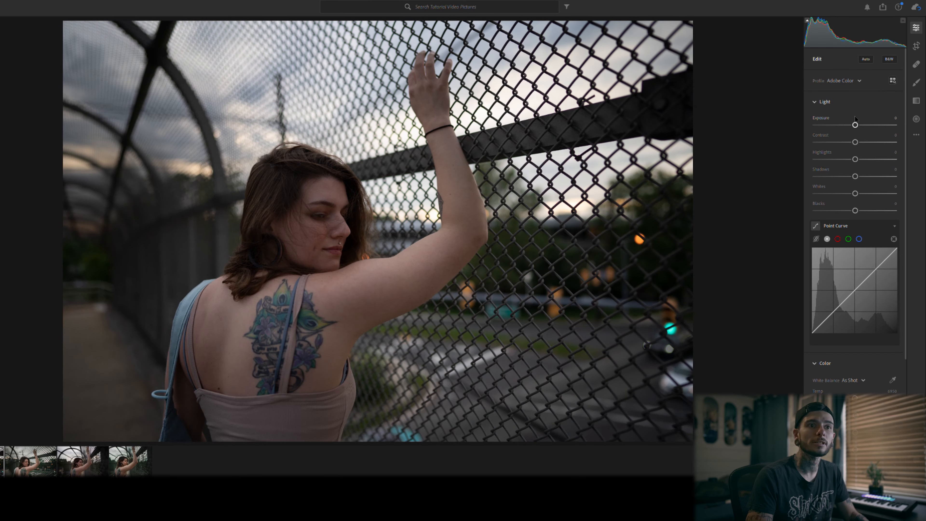
left_click_drag(855, 118, 862, 116)
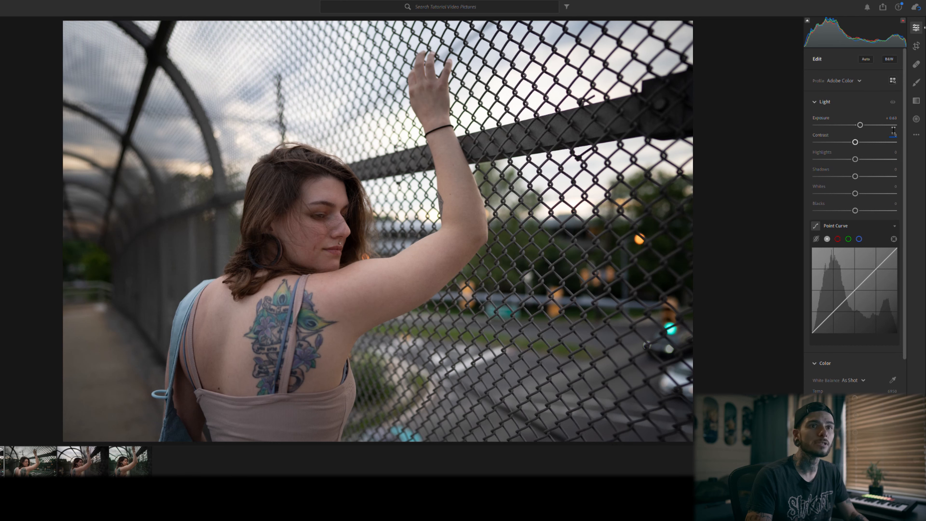
left_click_drag(856, 136, 847, 139)
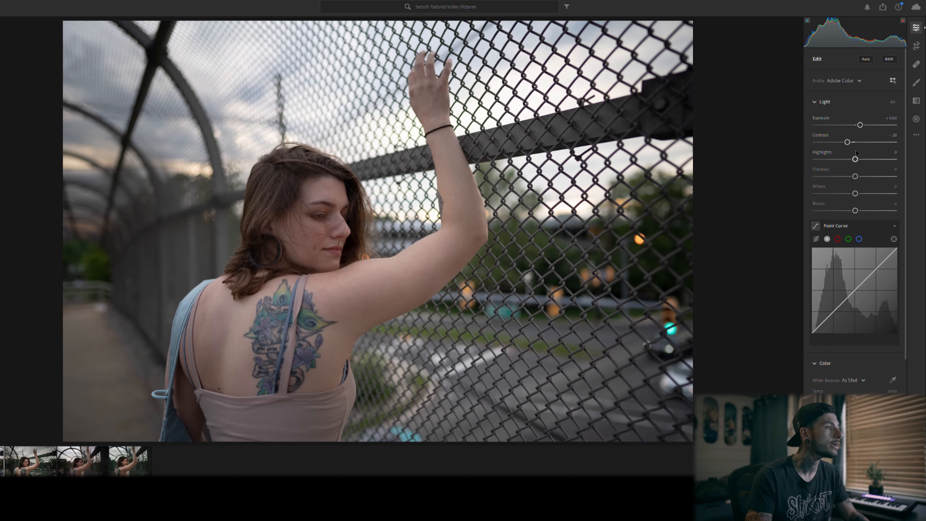
Set the highlights to -95, shadows to +30, whites to -20 and blacks to -25.
left_click_drag(855, 159, 803, 157)
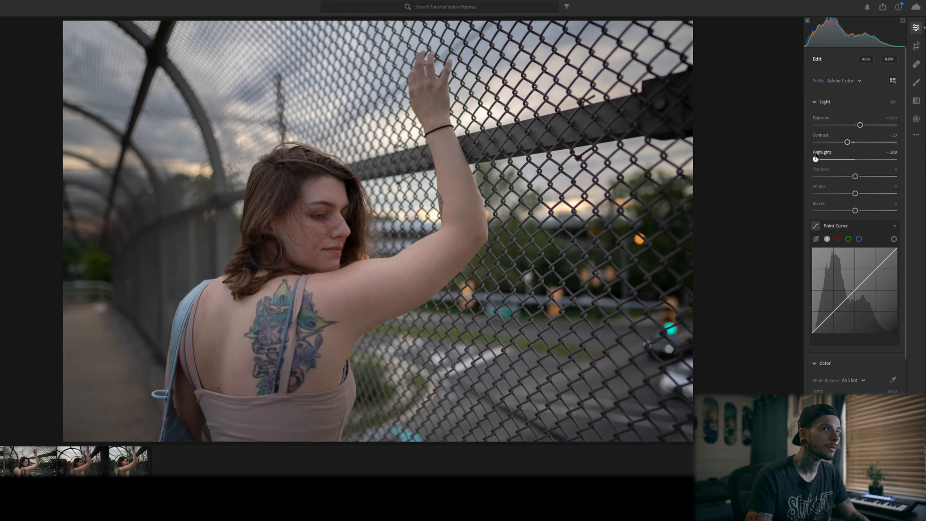
left_click_drag(815, 156, 818, 157)
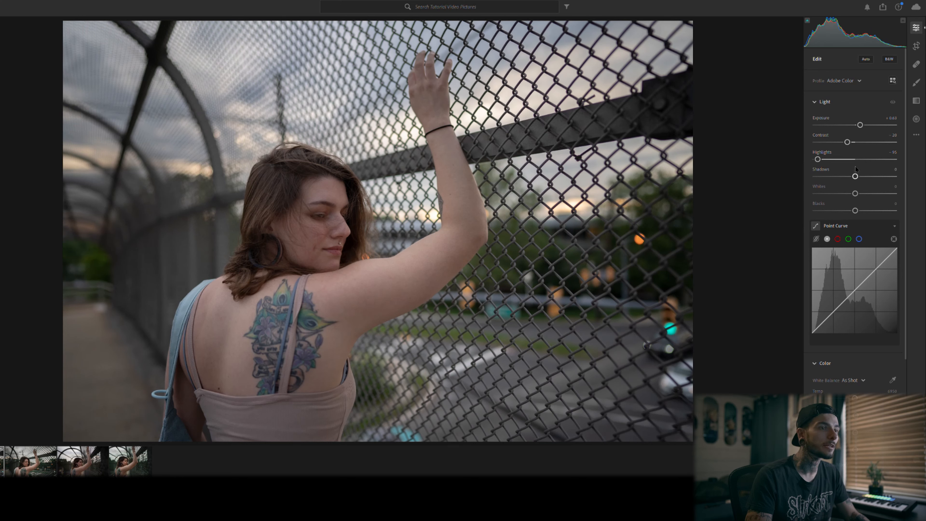
left_click_drag(855, 168, 849, 193)
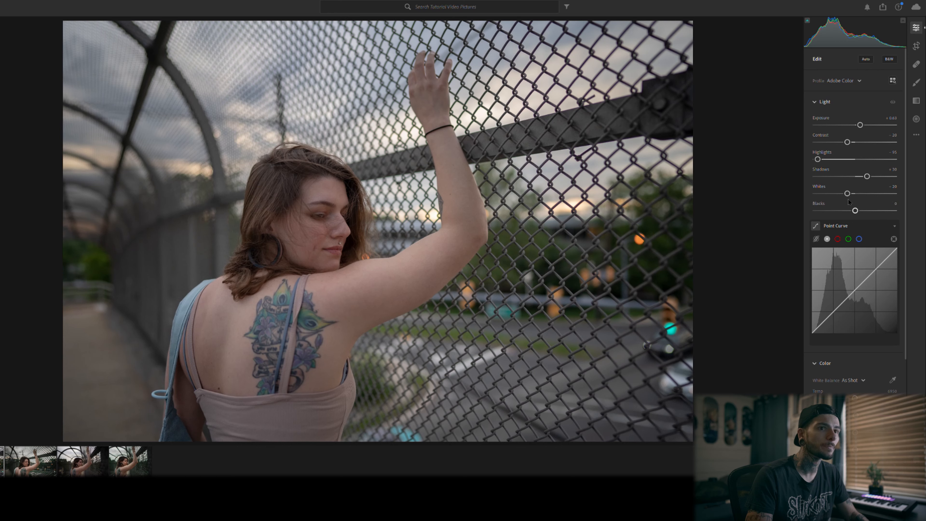
left_click_drag(856, 203, 846, 203)
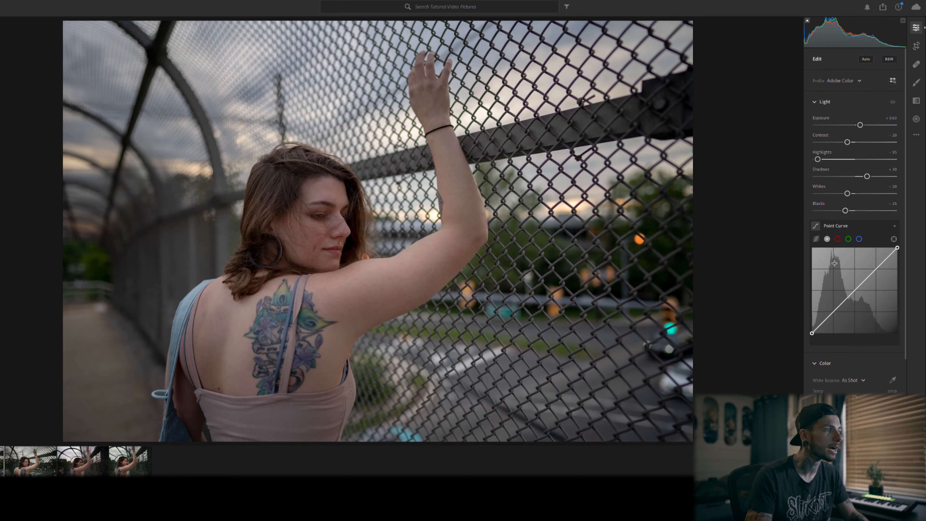
Sample the white balance from the gray road behind the fence and set the tint to +7.
scroll(820, 174, "down", 5)
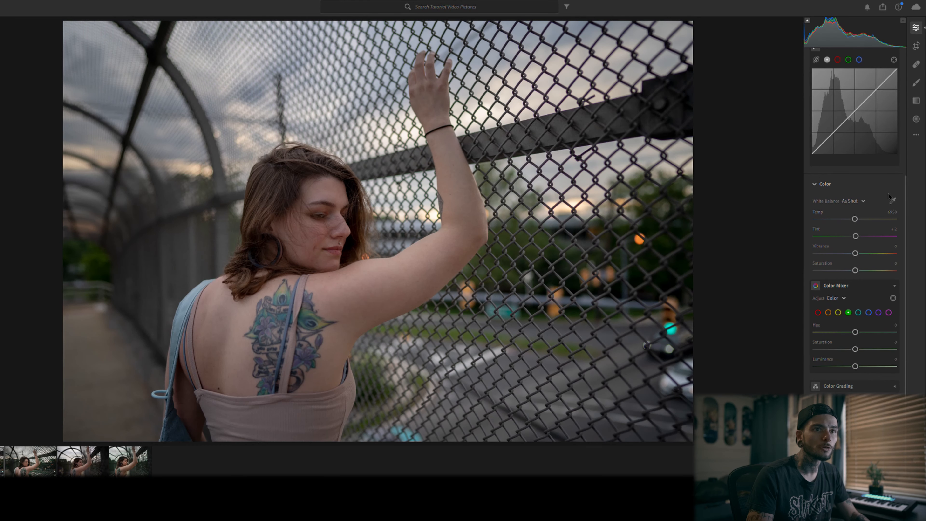
left_click(324, 281)
left_click(368, 227)
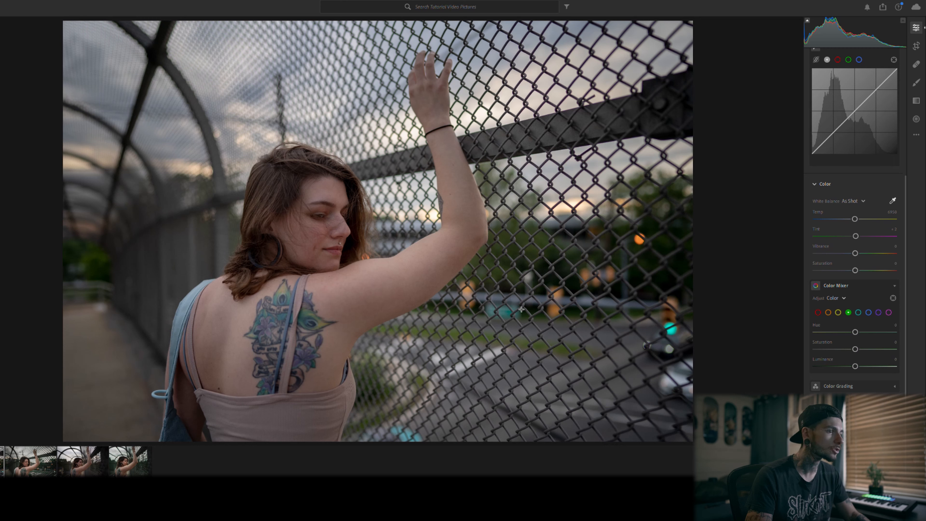
left_click(471, 356)
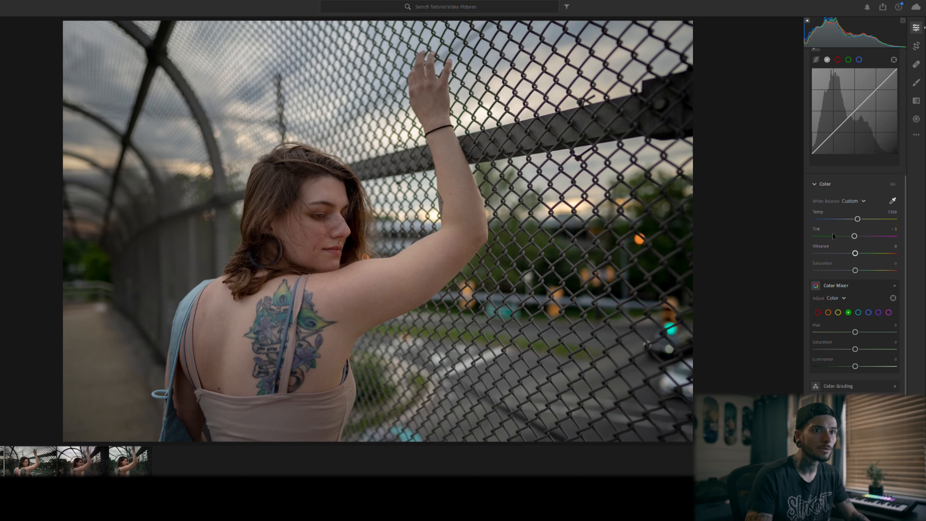
left_click_drag(855, 227, 856, 227)
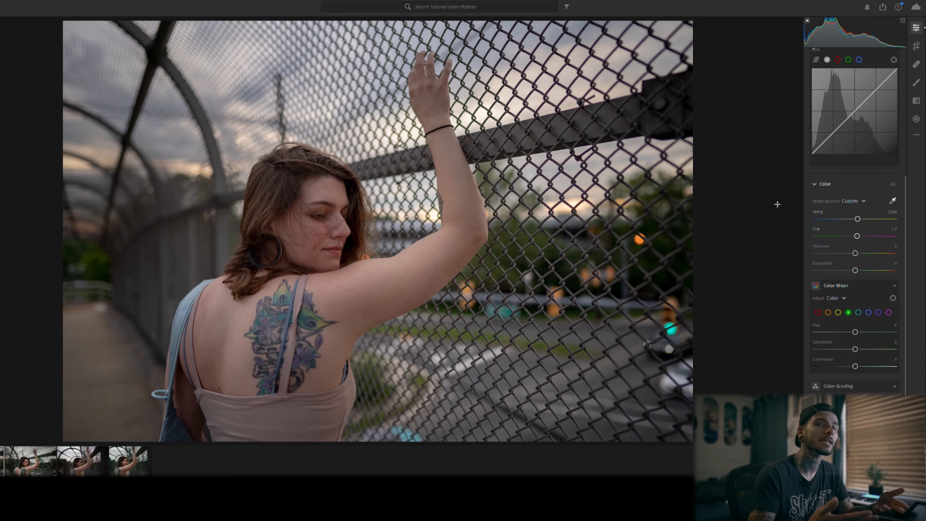
Mute the overall color by setting saturation to -9 and vibrance to -10.
mouse_move(854, 270)
left_mouse_down()
mouse_move(815, 270)
mouse_move(846, 259)
left_mouse_up()
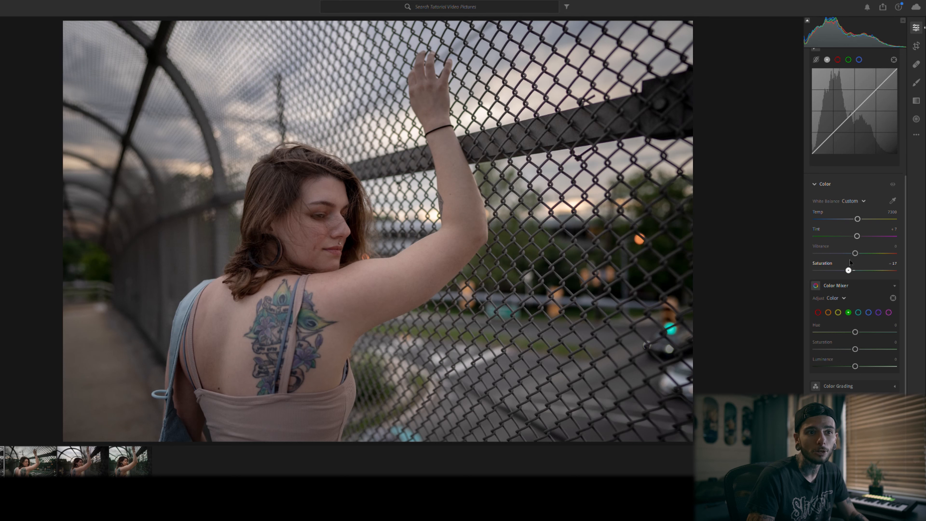
left_click_drag(854, 253, 850, 248)
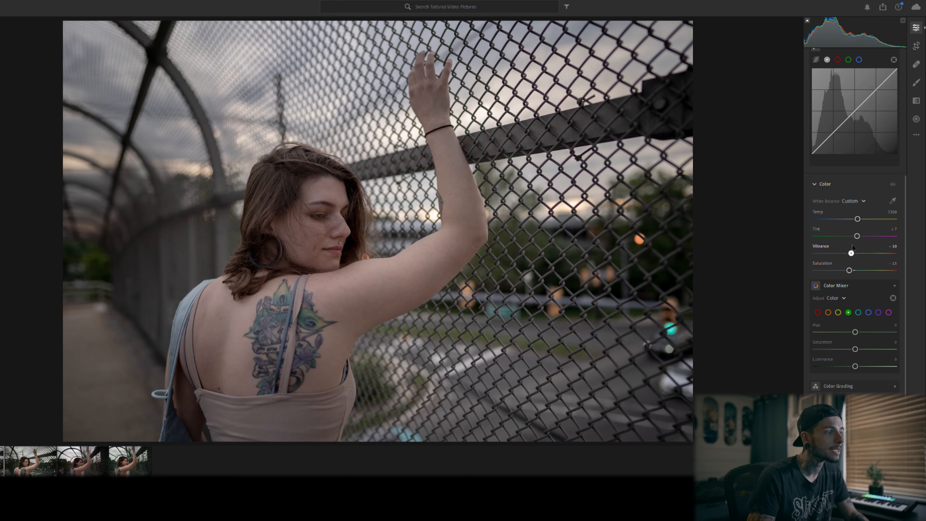
left_click_drag(850, 261, 852, 261)
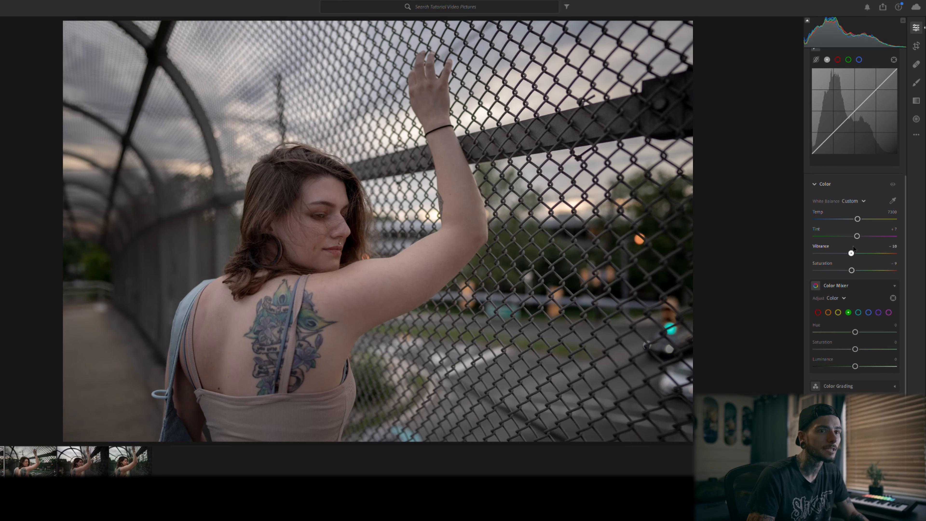
left_click_drag(852, 246, 852, 246)
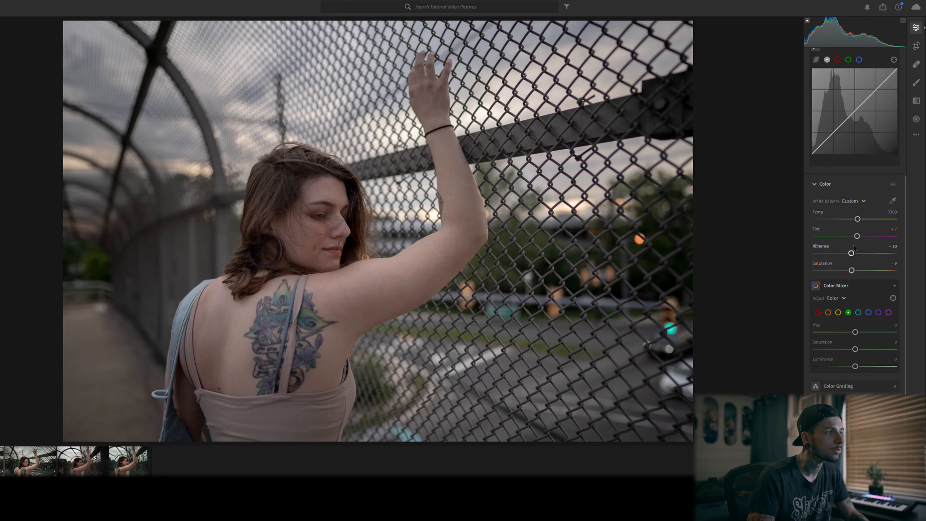
Set Dehaze to +13, try a strong clarity increase and reset the clarity.
scroll(858, 288, "down", 4)
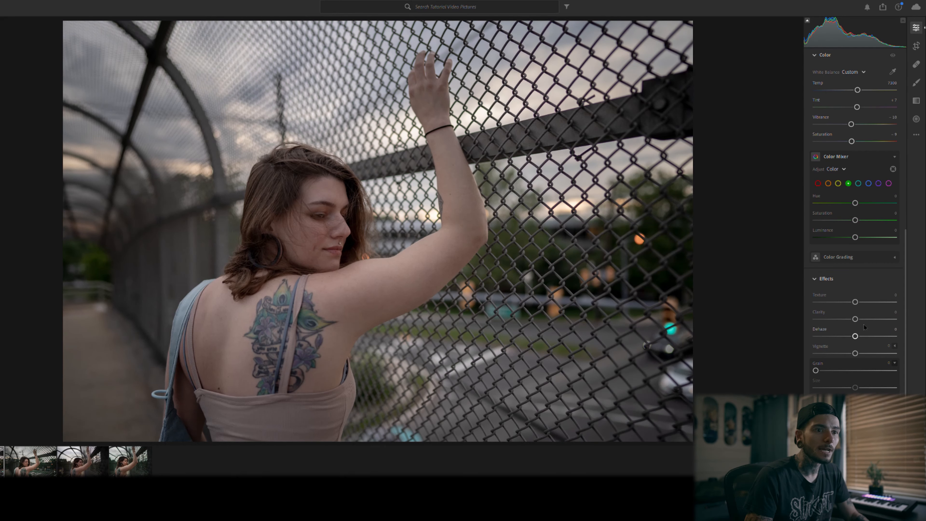
left_click_drag(856, 328, 861, 328)
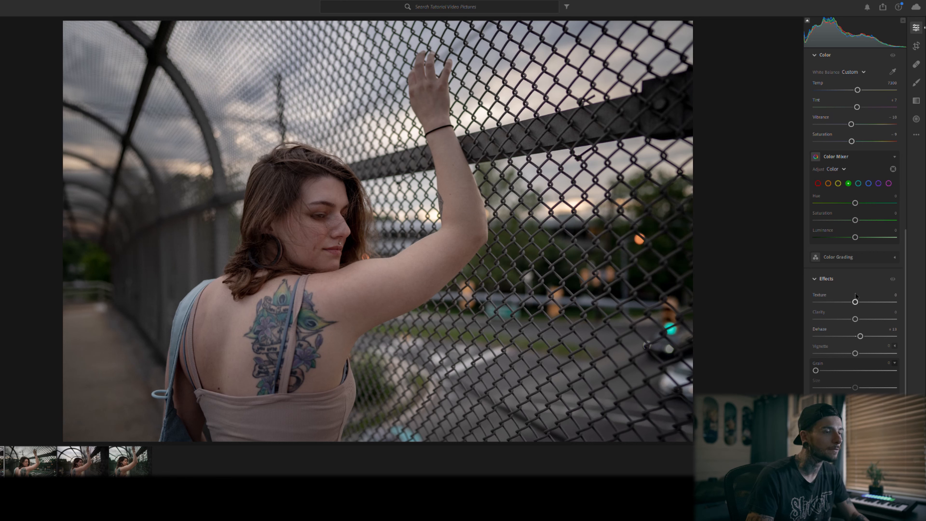
left_click_drag(855, 302, 877, 328)
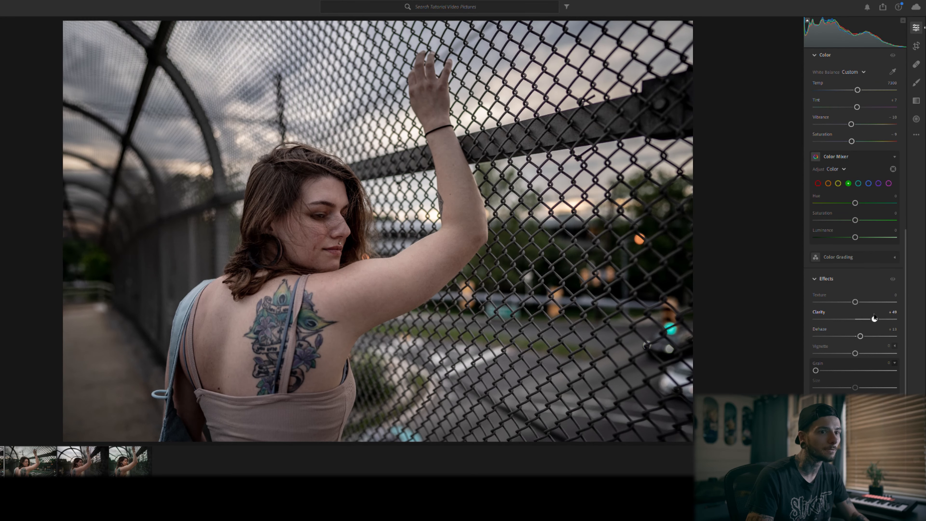
double_click(874, 318)
Add points at the lower and upper quarters of the point curve and pull its white endpoint down.
scroll(820, 269, "up", 4)
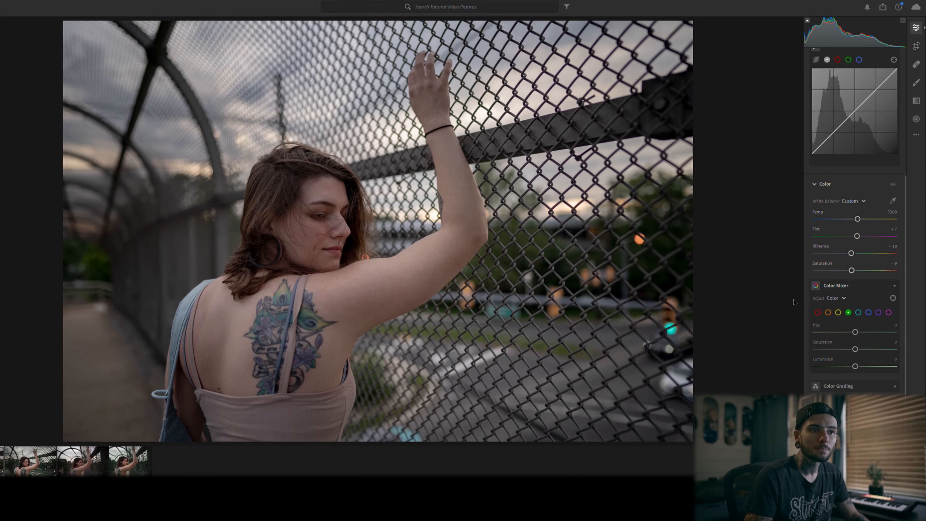
scroll(840, 204, "up", 5)
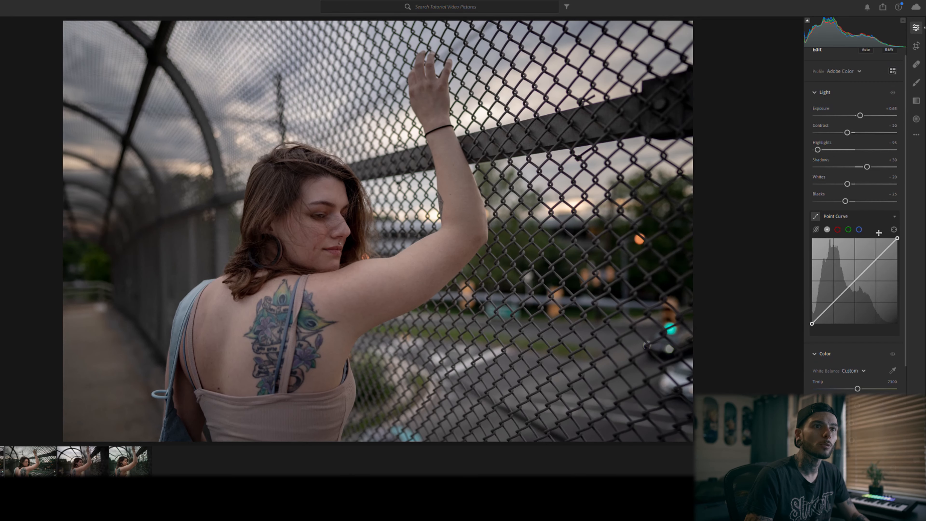
left_click(835, 296)
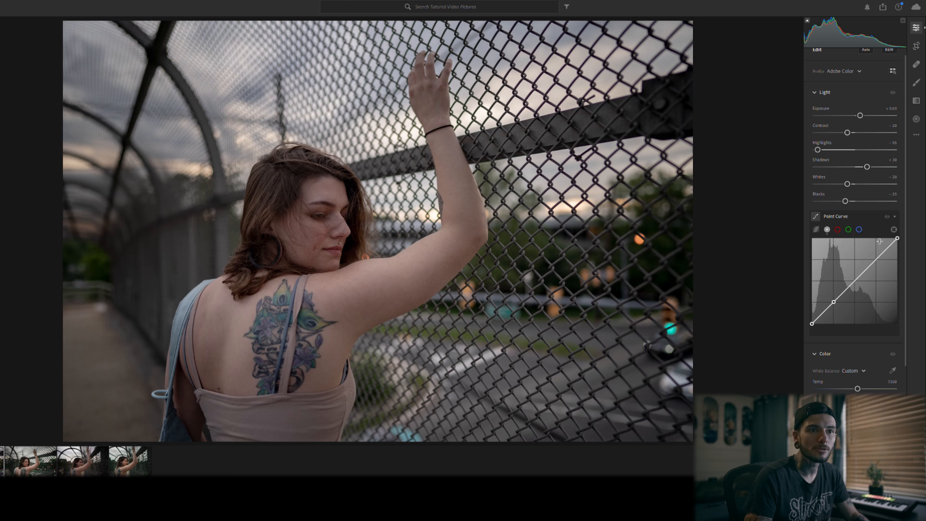
left_click(876, 260)
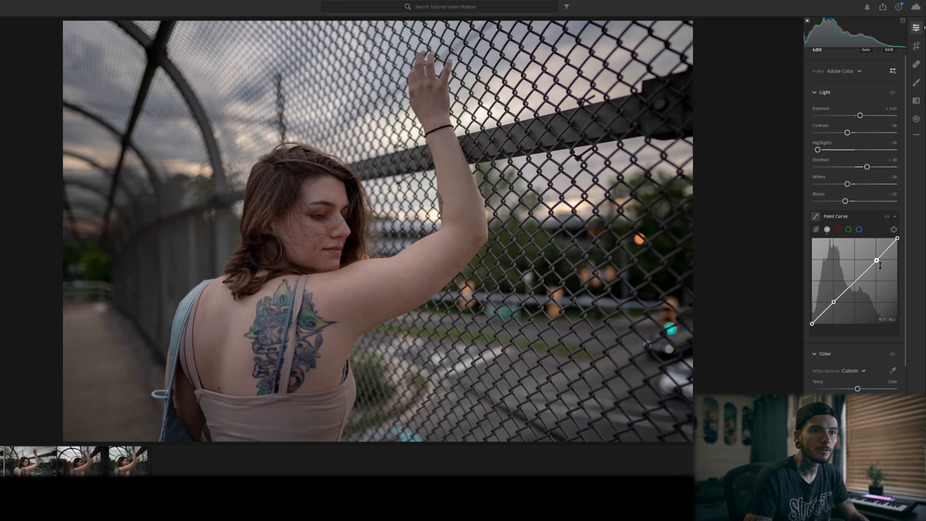
left_click_drag(876, 260, 903, 233)
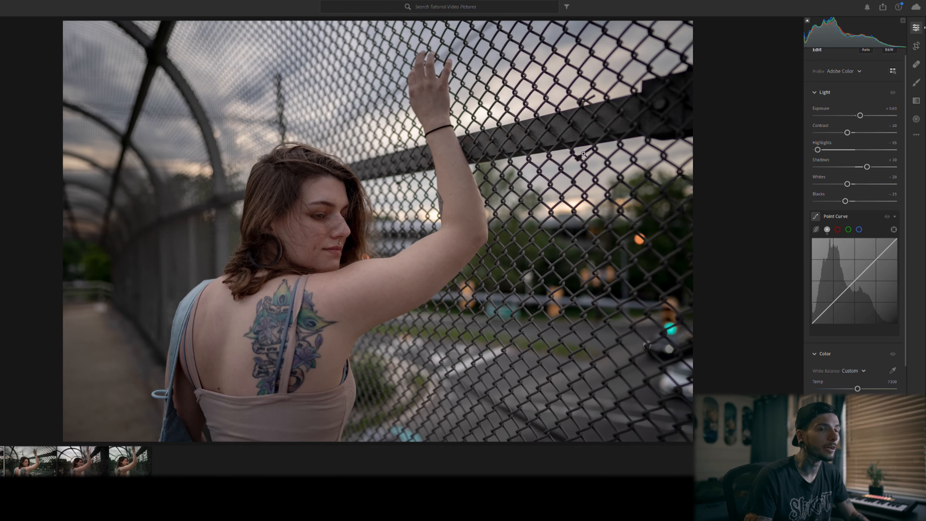
mouse_move(899, 231)
left_click_drag(898, 231, 900, 240)
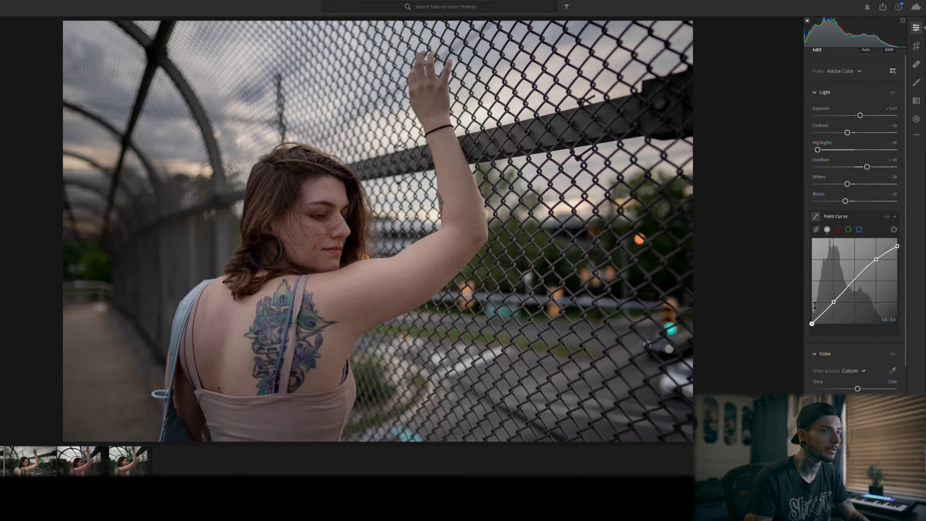
Raise the black endpoint of the point curve to fade the shadows, removing the extra point added beside it.
left_click_drag(812, 322, 808, 309)
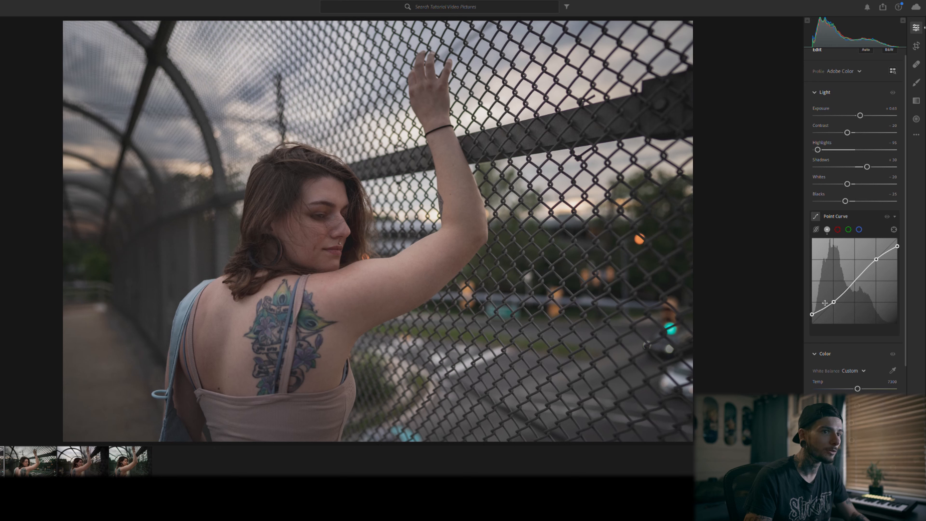
left_click_drag(824, 303, 823, 304)
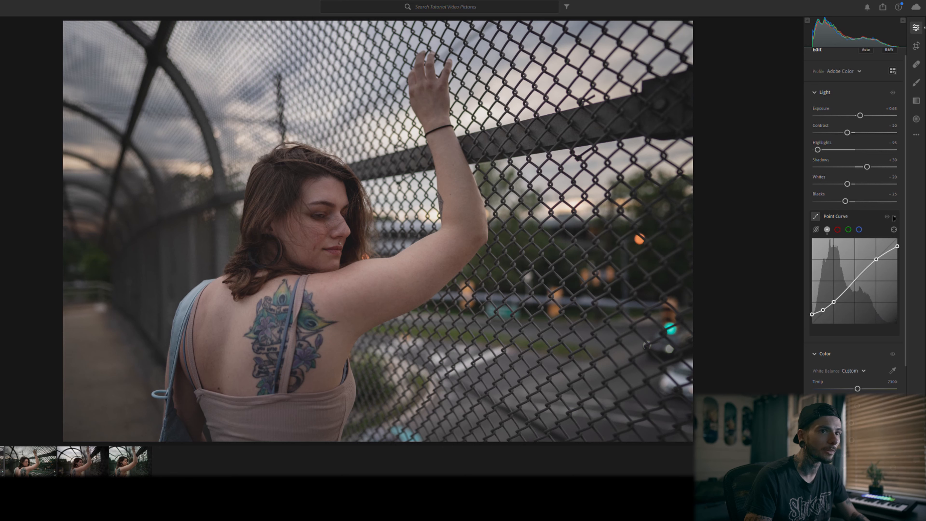
double_click(822, 310)
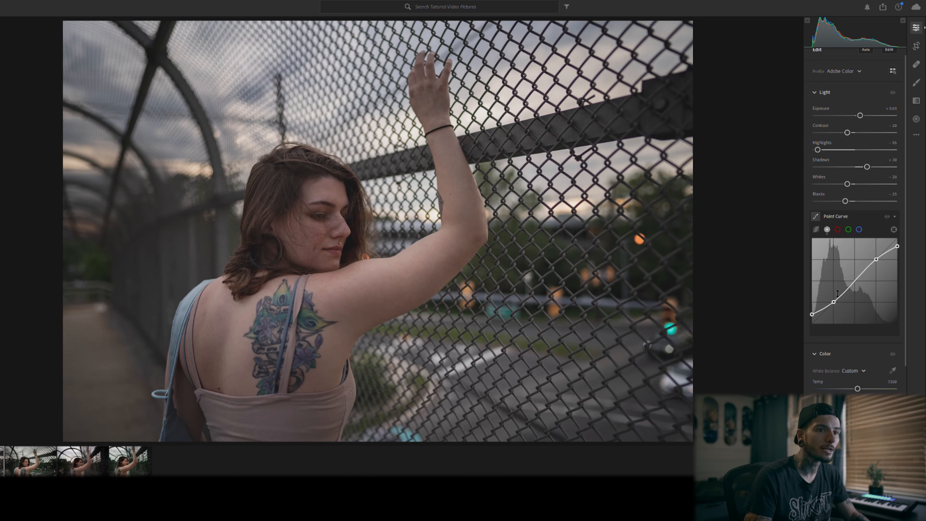
Fine-tune the curve's shadow and highlight points into a gentle S-curve and lower the black endpoint slightly.
left_click_drag(836, 294, 835, 299)
left_click_drag(876, 251, 877, 253)
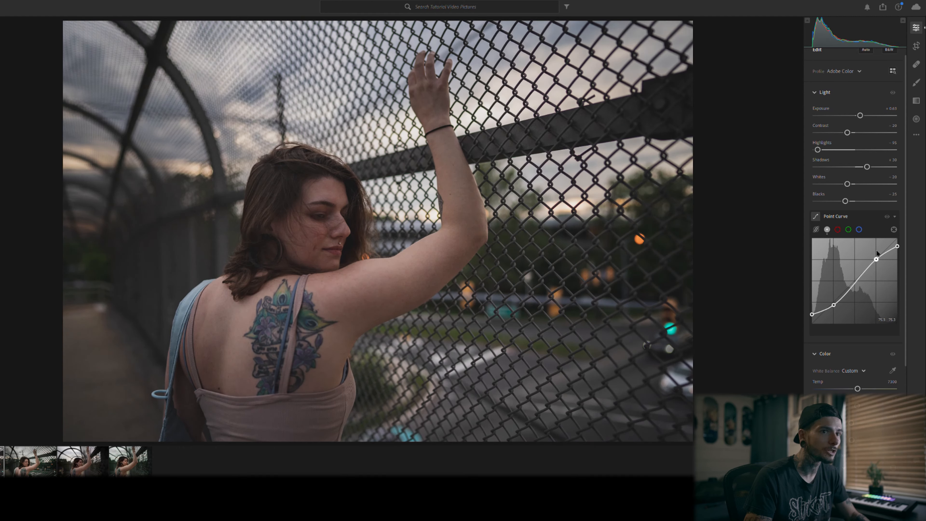
left_click_drag(834, 299, 834, 297)
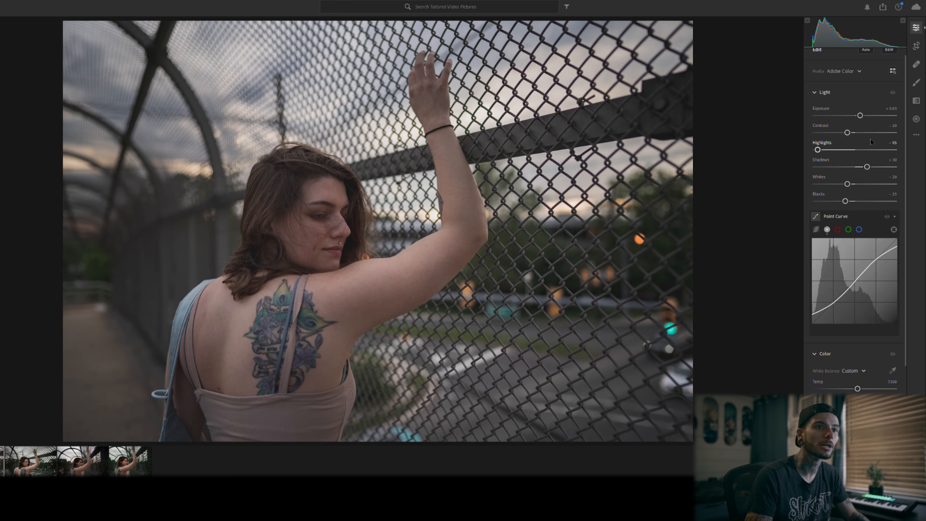
mouse_move(812, 312)
left_click_drag(811, 308, 811, 314)
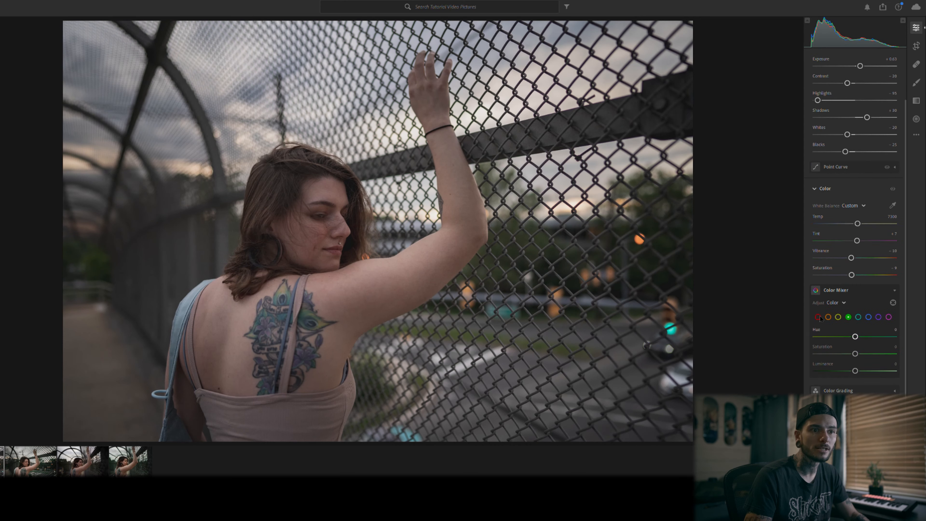
Set the red hue to +16 and the red saturation to -20 in the Color Mixer.
scroll(819, 305, "down", 1)
left_click(818, 312)
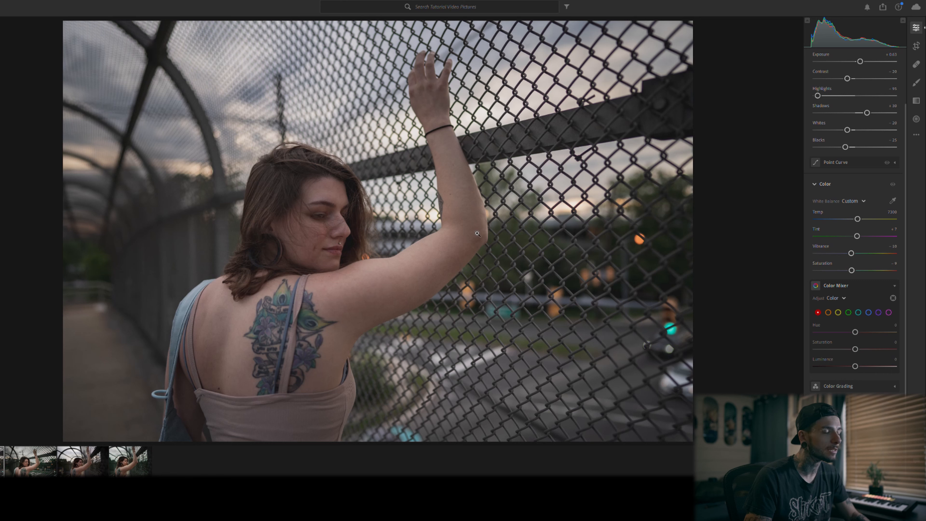
left_click_drag(857, 326, 861, 324)
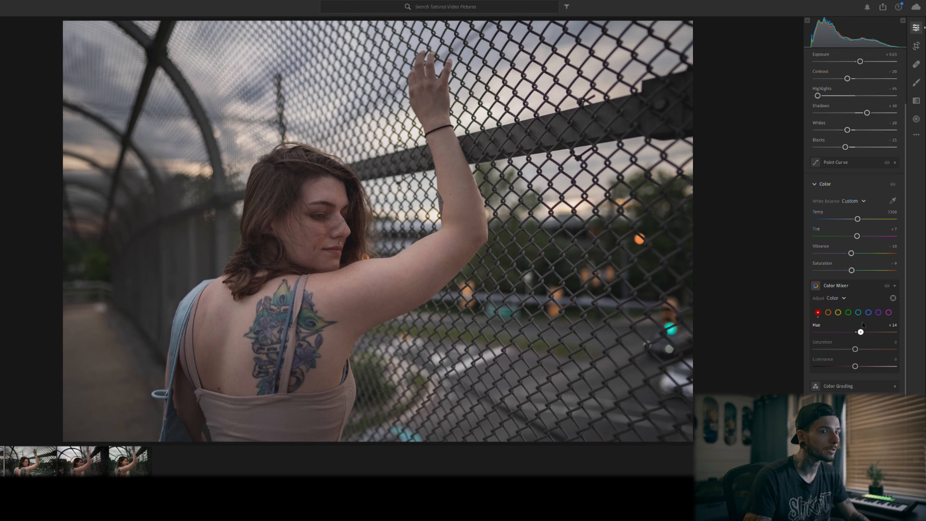
left_click_drag(855, 345, 850, 344)
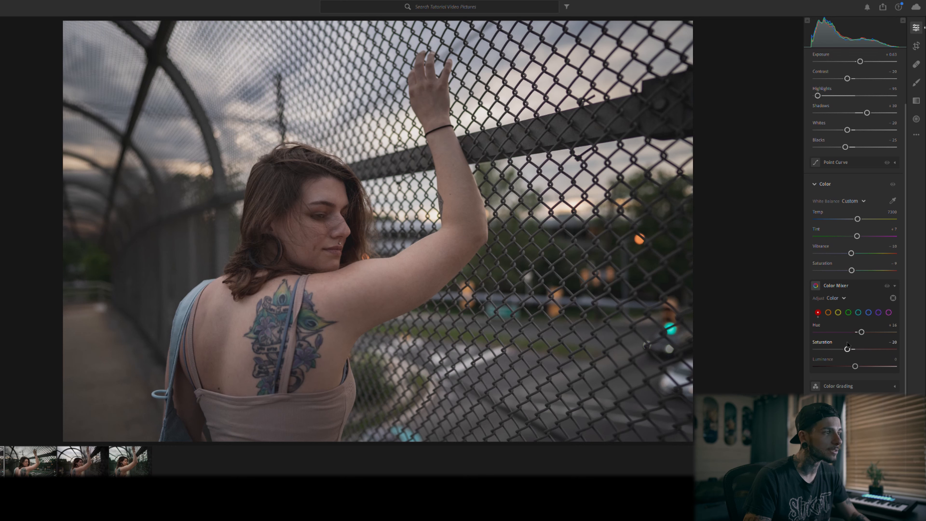
Set the orange hue to -5, saturation to +15 and luminance to +15 in the Color Mixer.
left_click(331, 234)
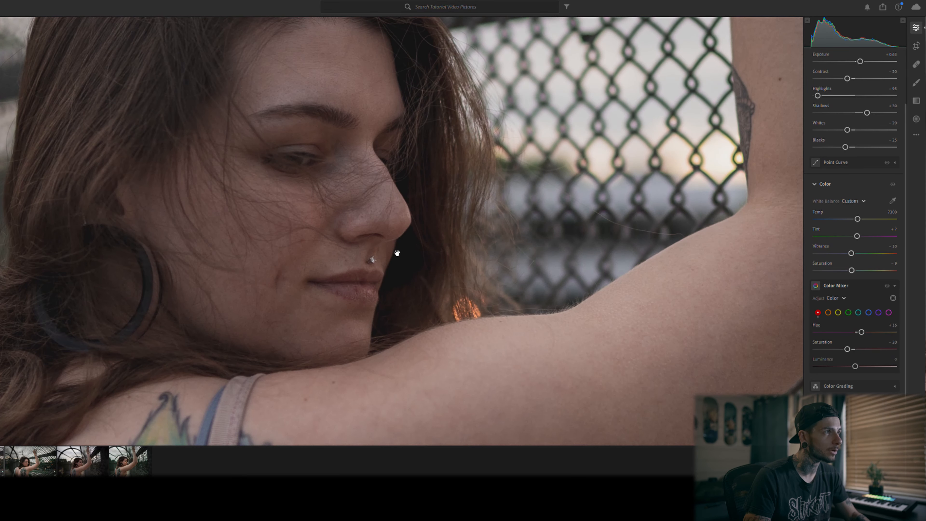
left_click(298, 280)
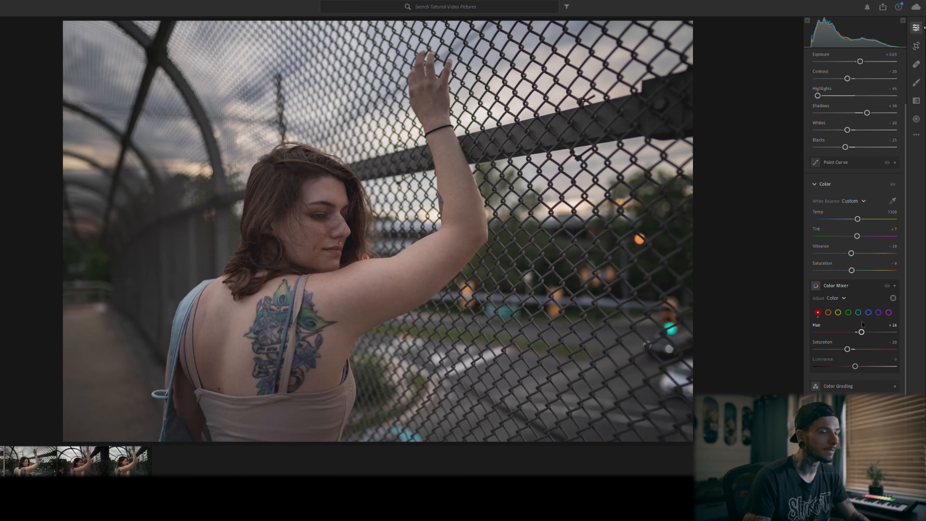
left_click_drag(861, 332, 861, 362)
left_click(827, 312)
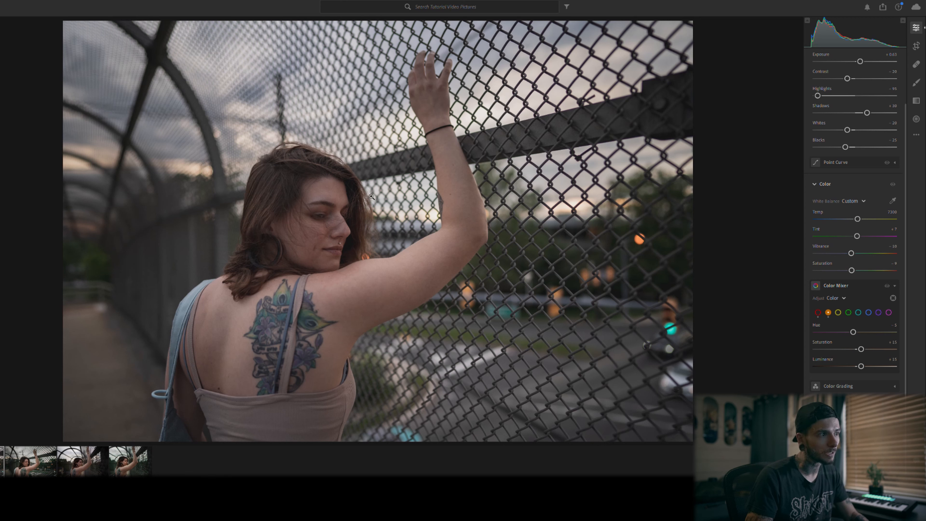
mouse_move(865, 367)
left_mouse_down()
mouse_move(885, 366)
mouse_move(862, 364)
left_mouse_up()
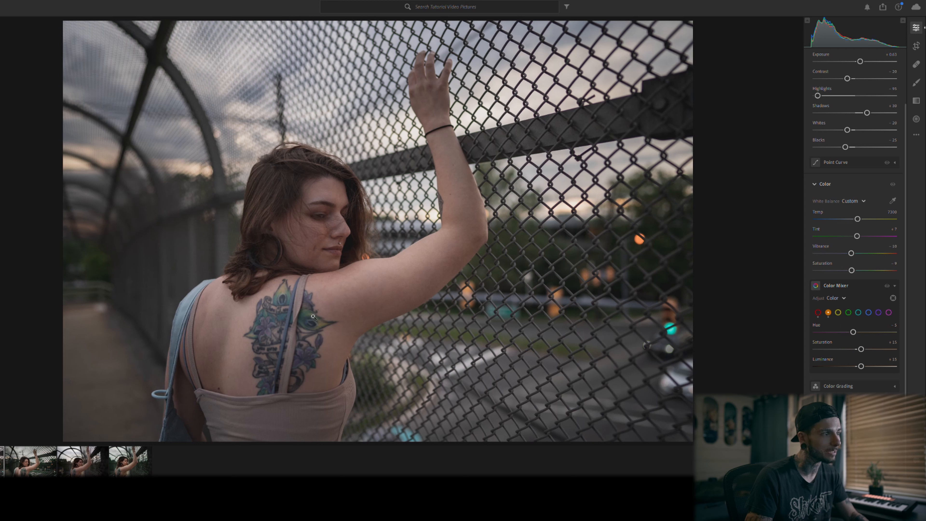
Set the yellow hue to -41, saturation to -10 and luminance to -10 in the Color Mixer.
left_click(837, 312)
mouse_move(853, 331)
left_mouse_down()
mouse_move(816, 333)
mouse_move(841, 332)
left_mouse_up()
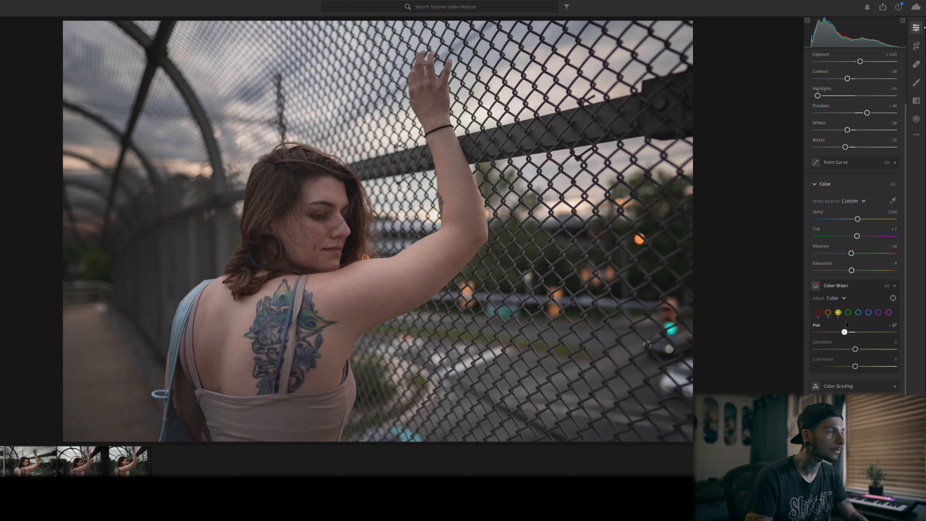
left_click_drag(841, 332, 851, 365)
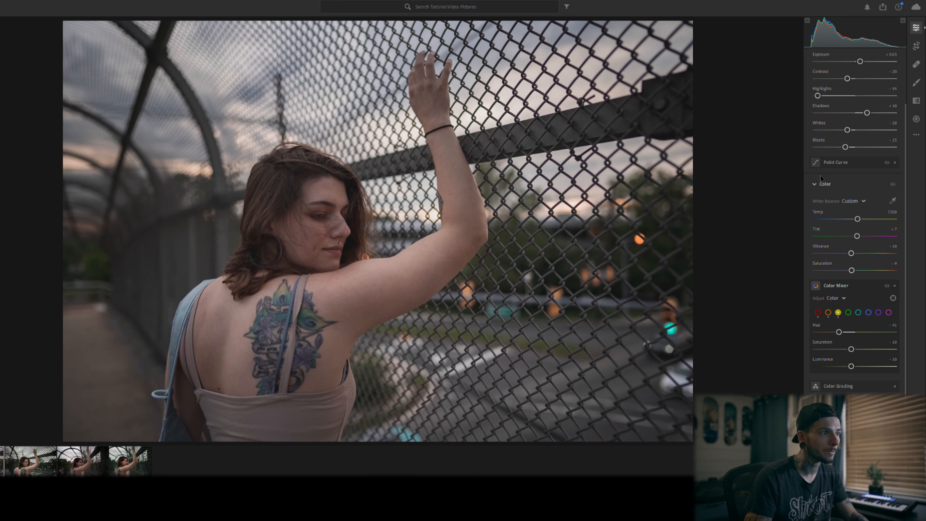
Set the green hue to +70 and the green saturation to -35, leaving the green luminance at 0.
left_click(847, 312)
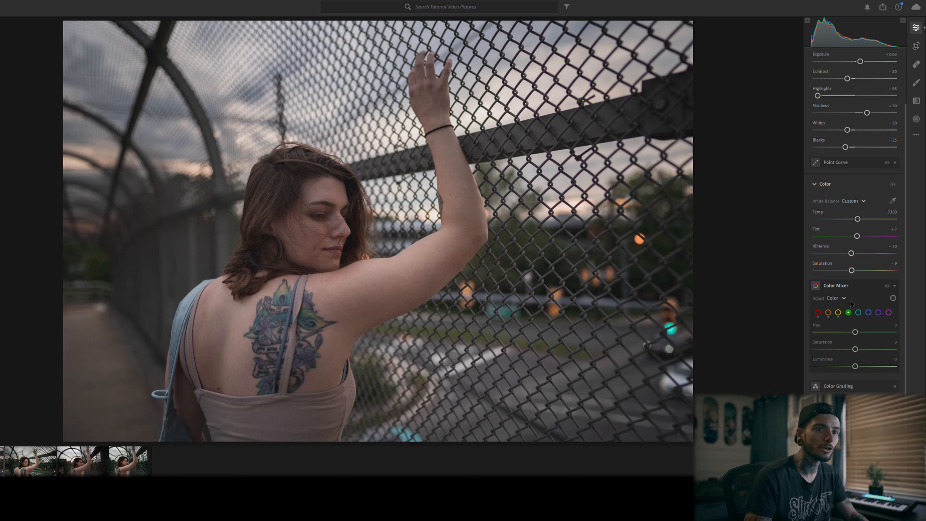
left_click_drag(855, 332, 890, 329)
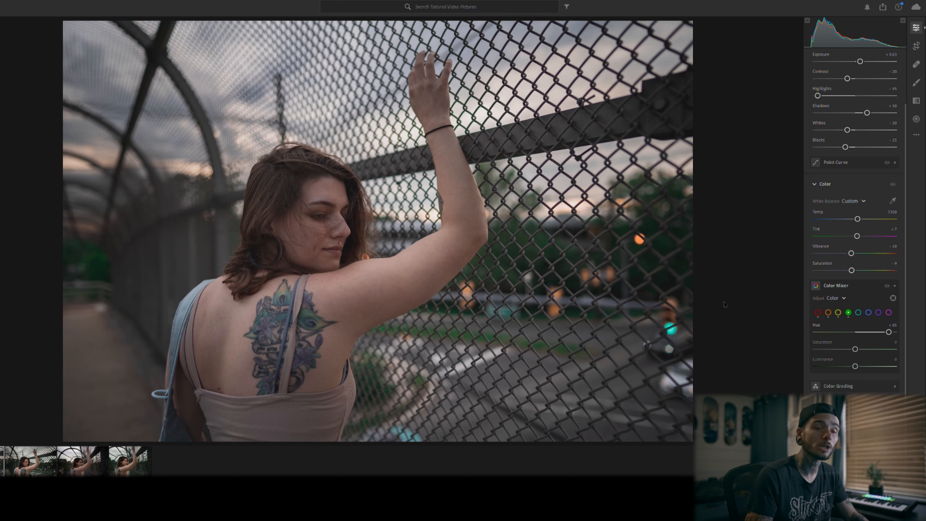
left_click_drag(854, 347, 843, 343)
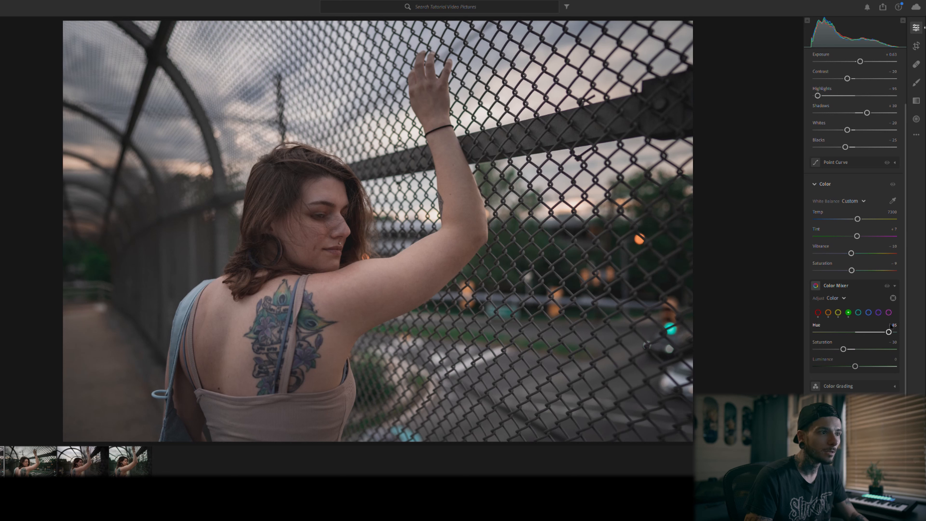
left_click_drag(890, 326, 882, 325)
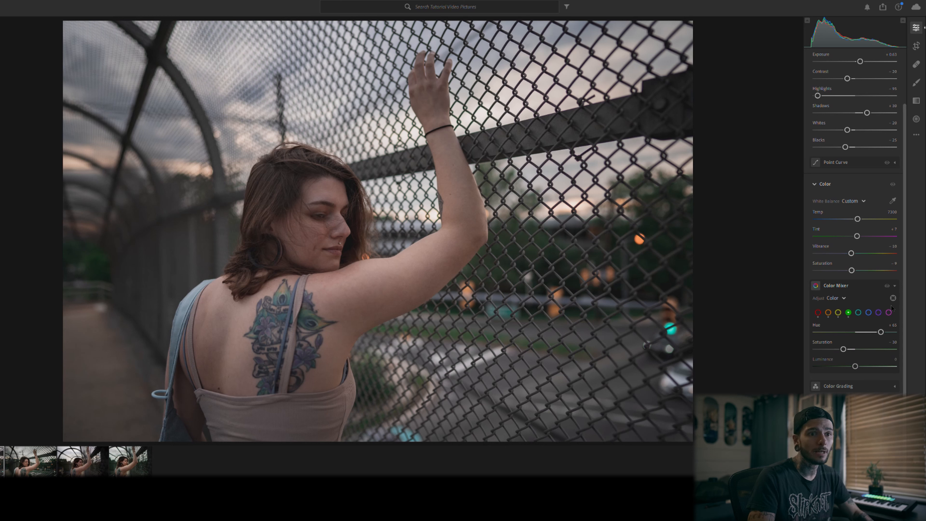
left_click_drag(882, 327, 883, 327)
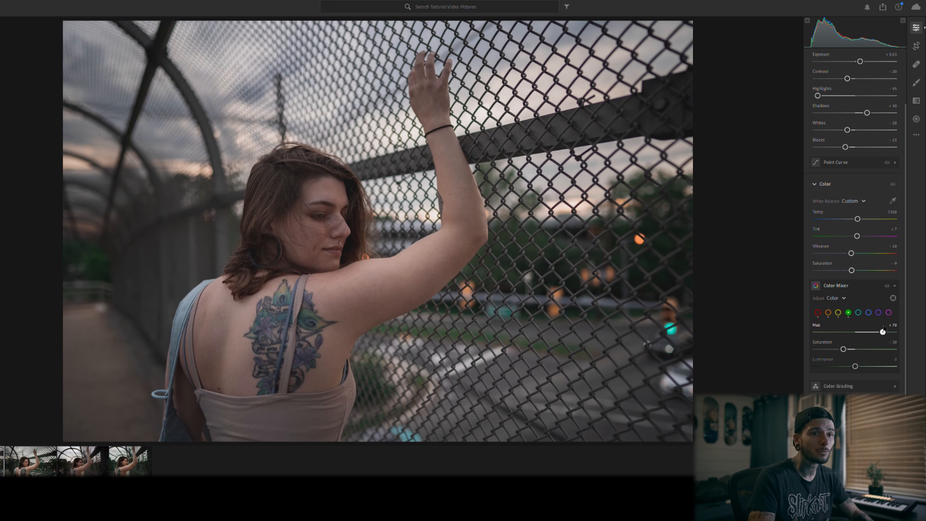
left_click_drag(843, 342, 842, 341)
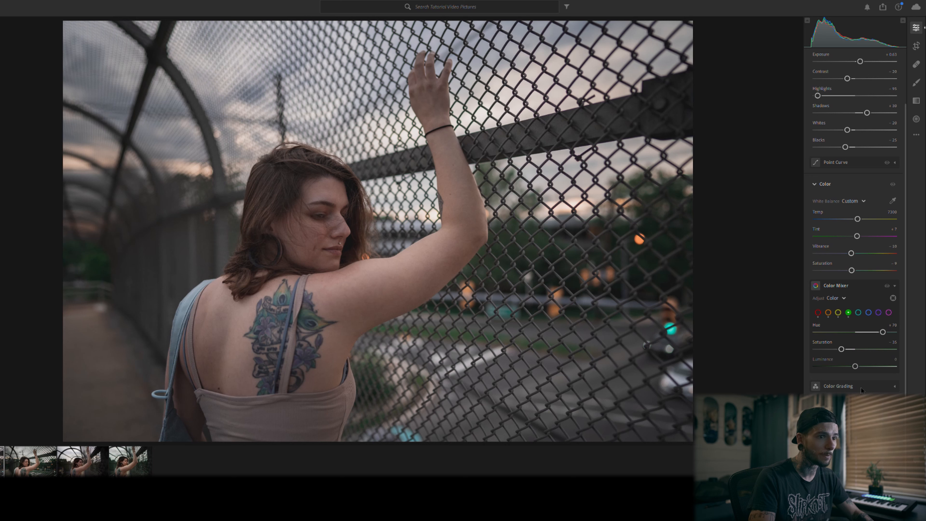
left_click_drag(854, 365, 863, 366)
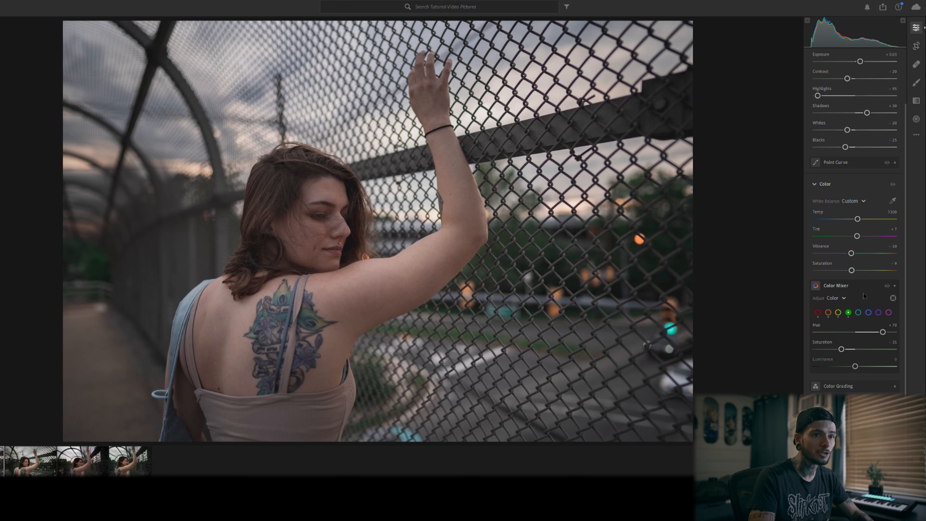
Set the aqua hue to +100 and the aqua saturation to -100 in the Color Mixer.
left_click(858, 312)
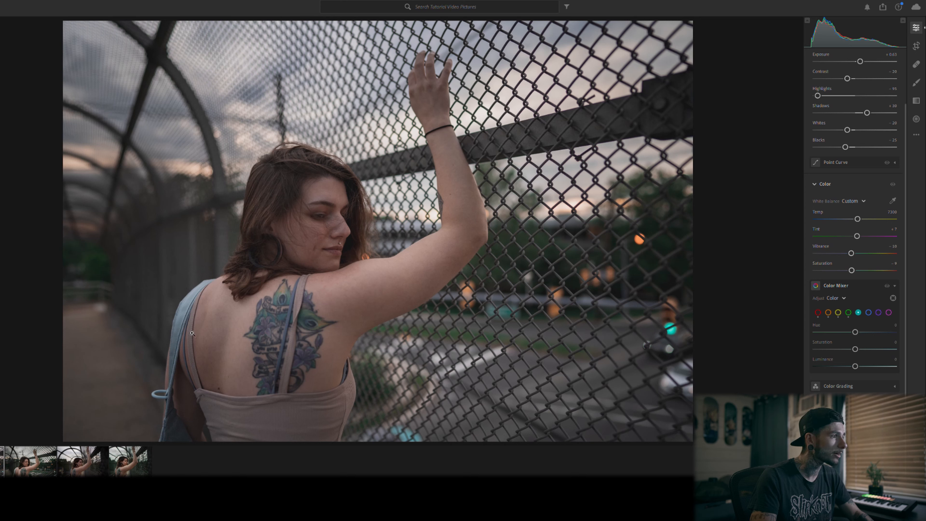
left_click_drag(855, 331, 893, 331)
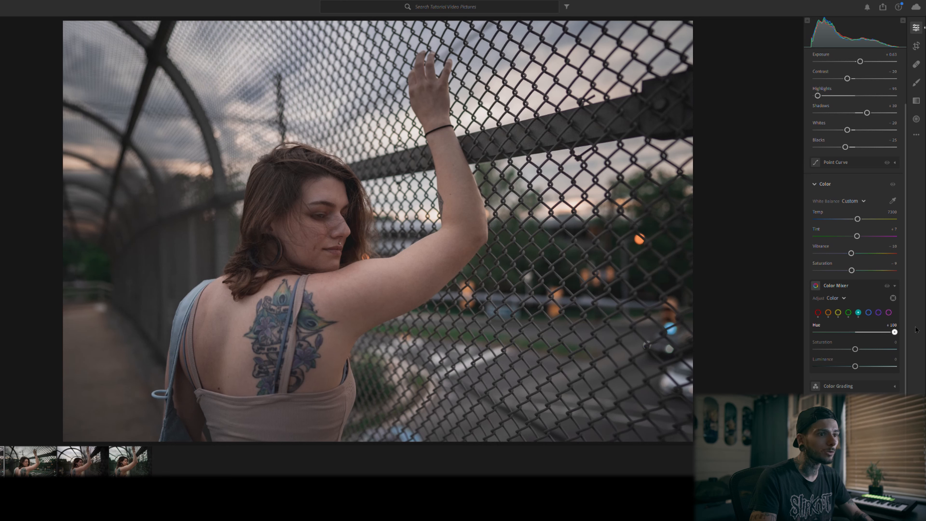
left_click_drag(893, 331, 924, 330)
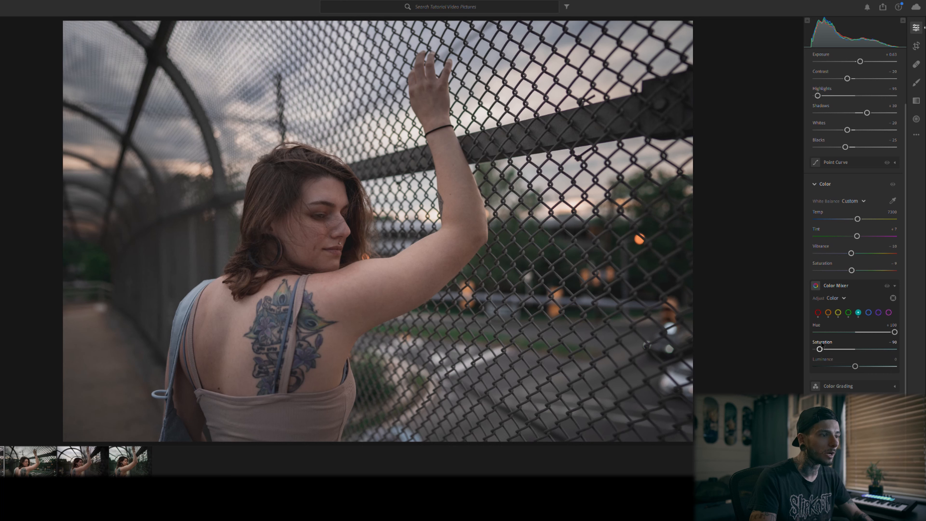
left_click_drag(819, 348, 815, 349)
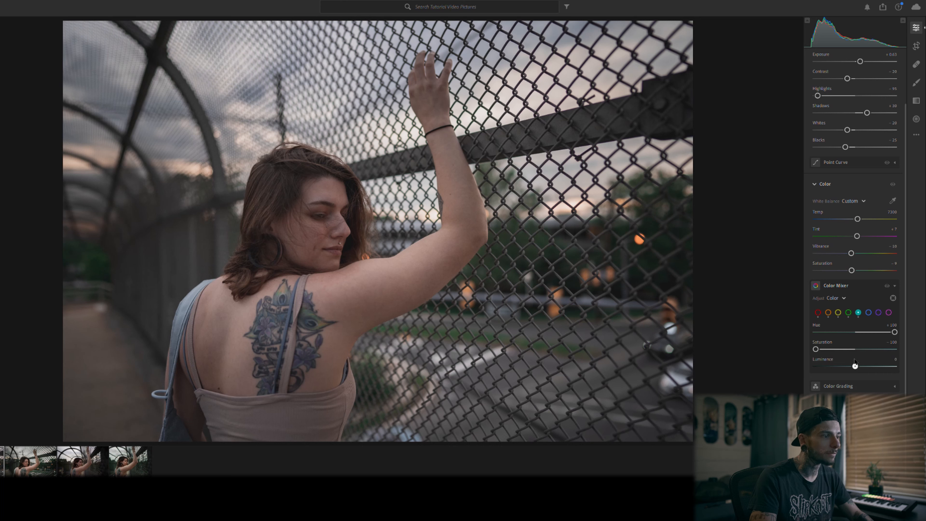
Set the blue hue to -40 and saturation to -30, and compare the photo with the Color Mixer off and on.
left_click(868, 312)
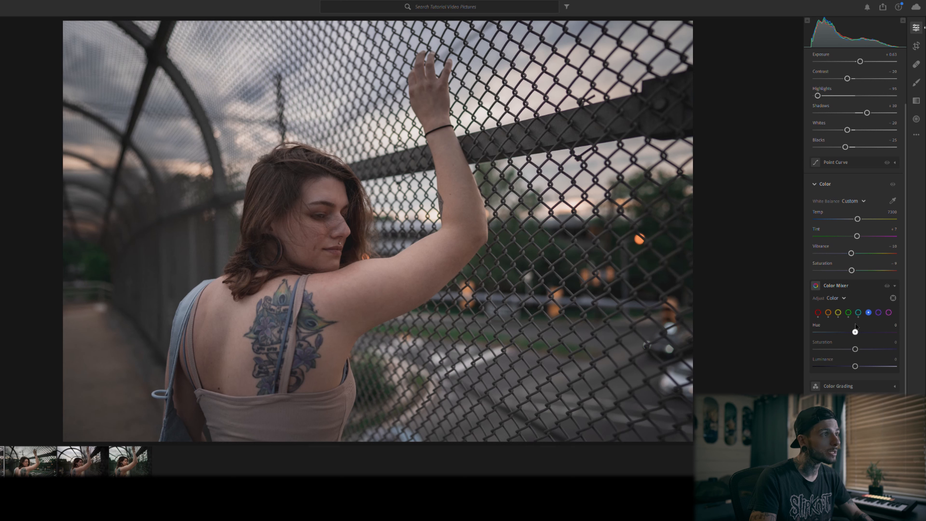
mouse_move(855, 325)
left_mouse_down()
mouse_move(817, 332)
mouse_move(893, 333)
mouse_move(817, 333)
mouse_move(893, 336)
mouse_move(828, 334)
mouse_move(851, 335)
mouse_move(855, 324)
left_mouse_up()
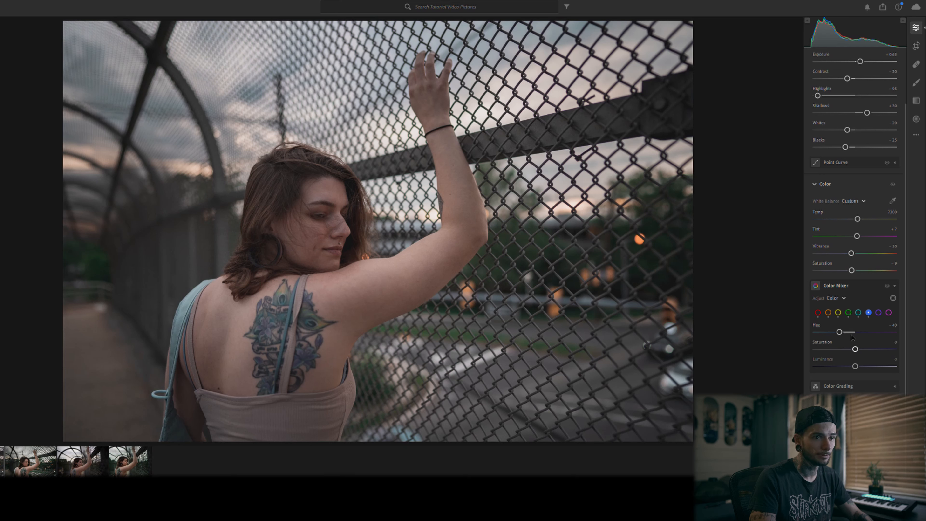
left_click_drag(856, 343, 843, 344)
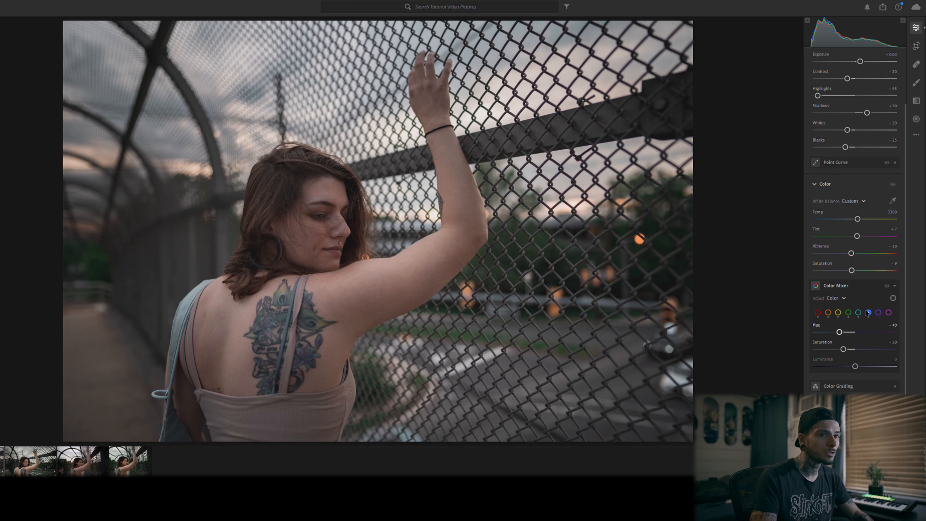
left_click(886, 279)
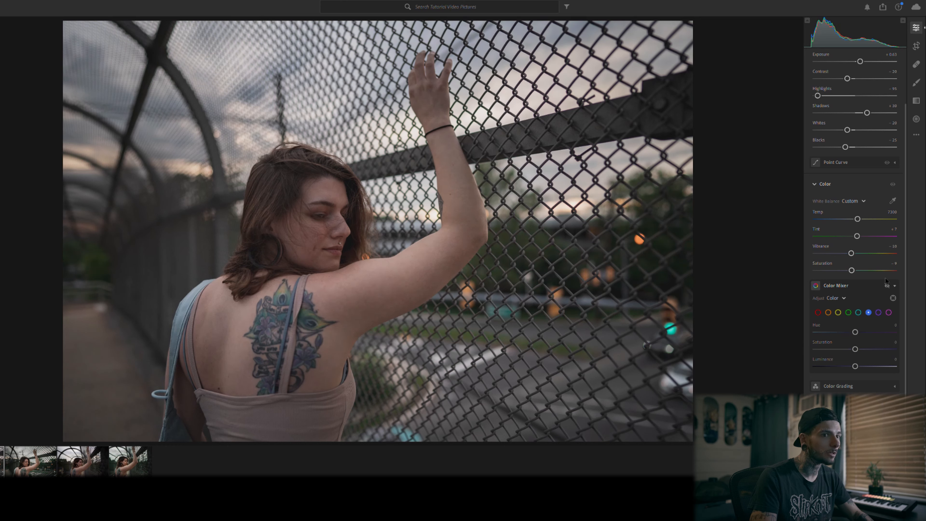
left_click(887, 285)
Set the magenta saturation to -100 in the Color Mixer.
left_click(878, 312)
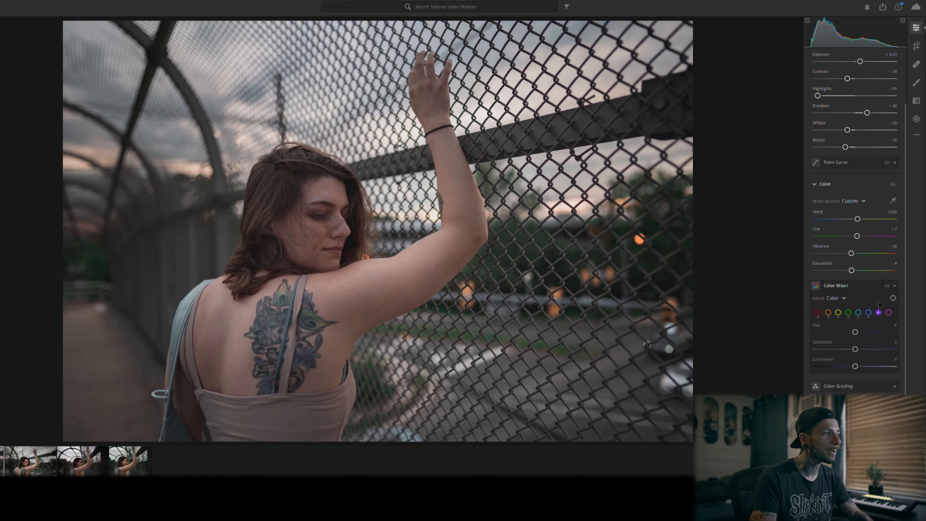
left_click(888, 312)
left_click_drag(855, 344, 813, 343)
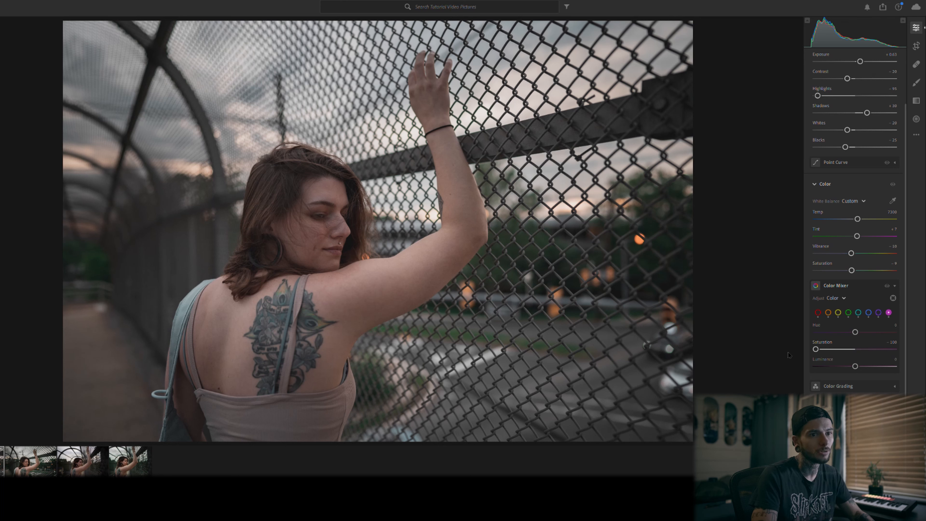
Return to the blue channel, reset and readjust its saturation, and collapse the Color Mixer.
left_click(879, 313)
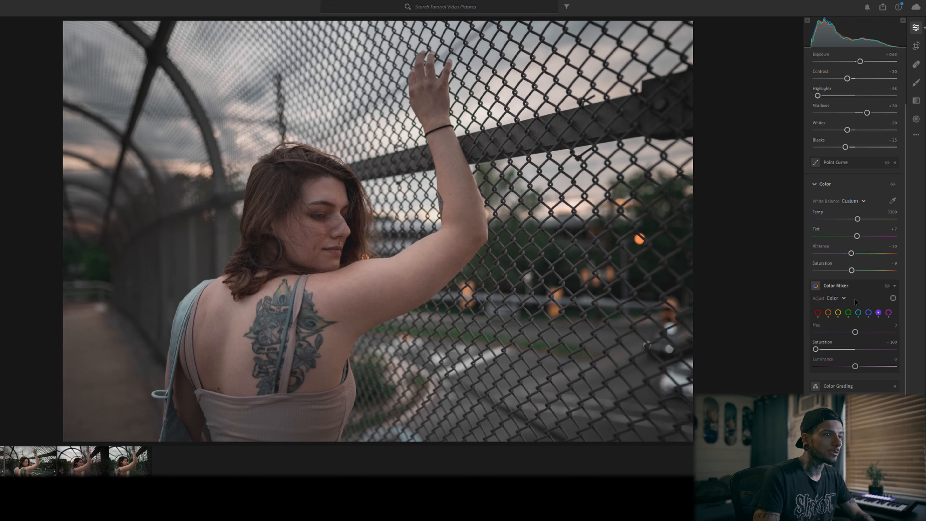
left_click(868, 312)
double_click(845, 341)
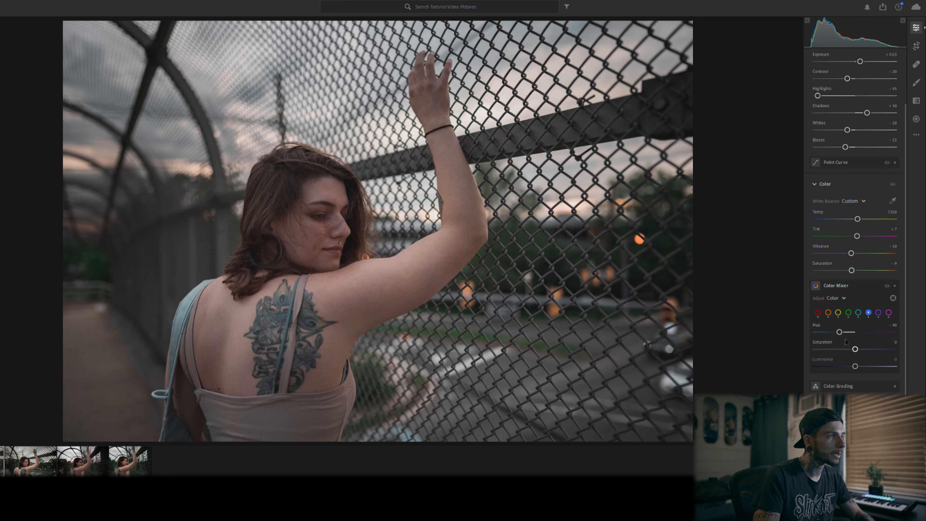
mouse_move(855, 341)
left_mouse_down()
mouse_move(825, 349)
mouse_move(860, 348)
mouse_move(841, 330)
left_mouse_up()
double_click(860, 349)
left_click(871, 285)
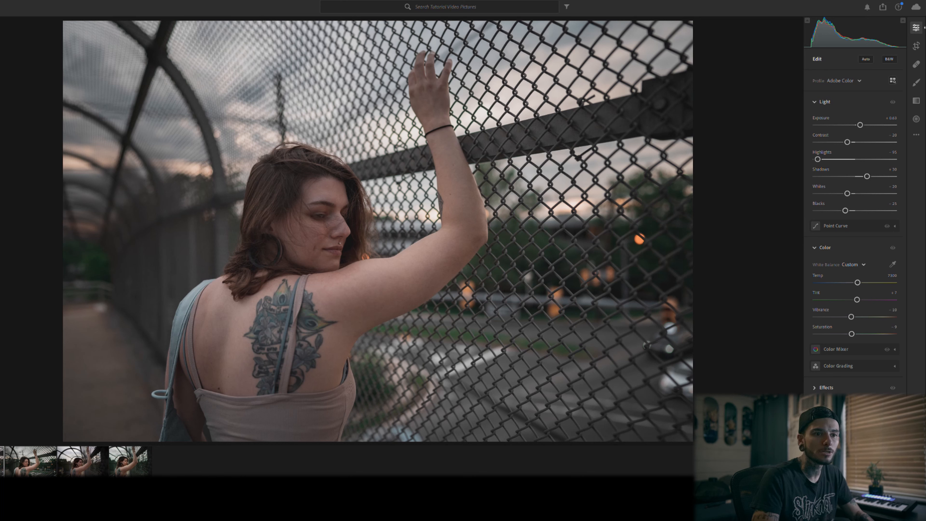
Enable lens corrections for the photo in the Optics settings.
scroll(853, 219, "down", 2)
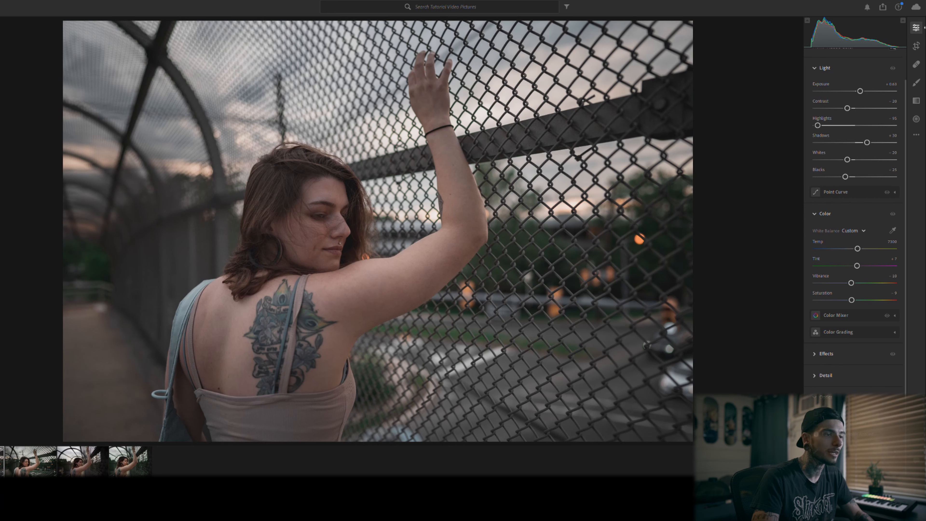
left_click(825, 396)
left_click(816, 367)
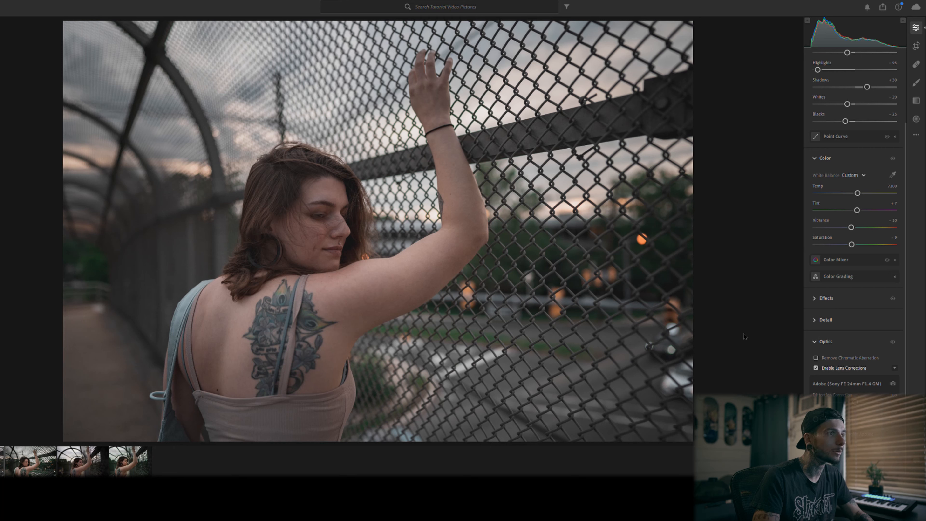
Lower the point curve's shadow point slightly and add a point between it and the black endpoint.
scroll(734, 285, "up", 3)
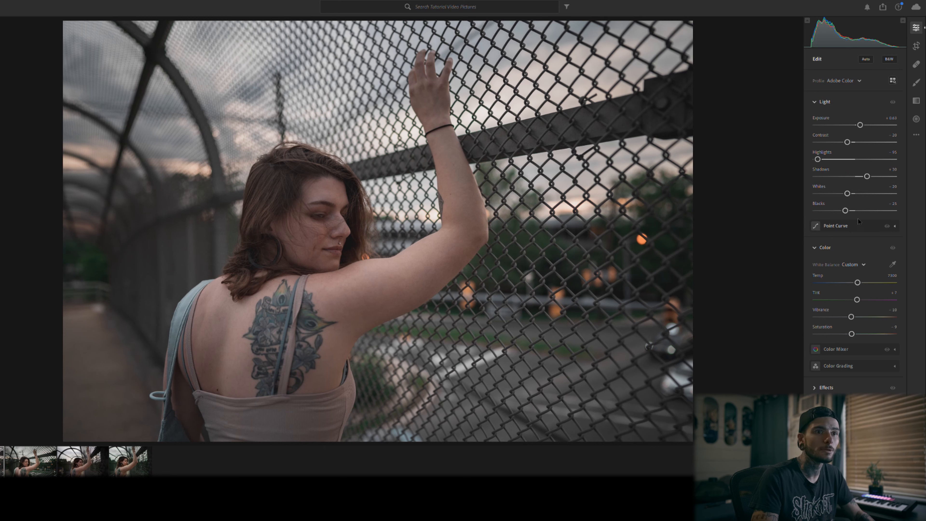
left_click(836, 226)
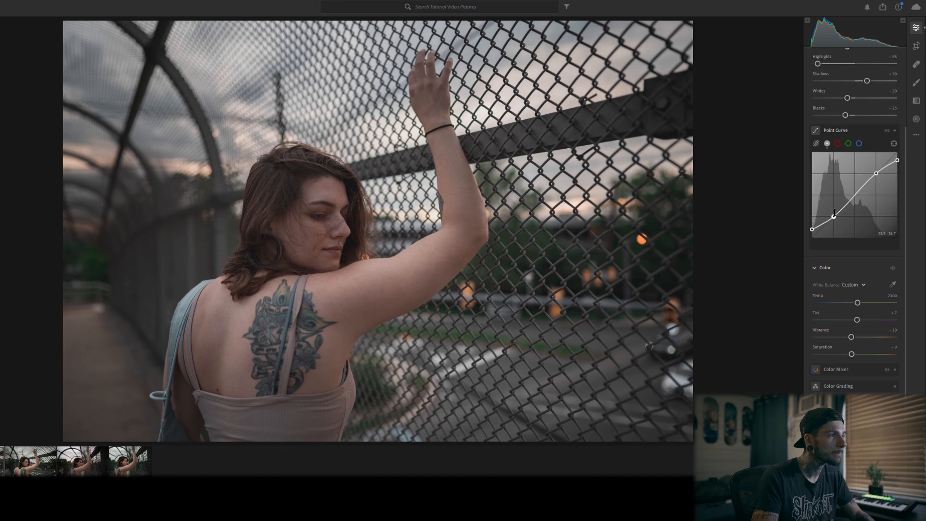
left_click_drag(835, 212, 835, 213)
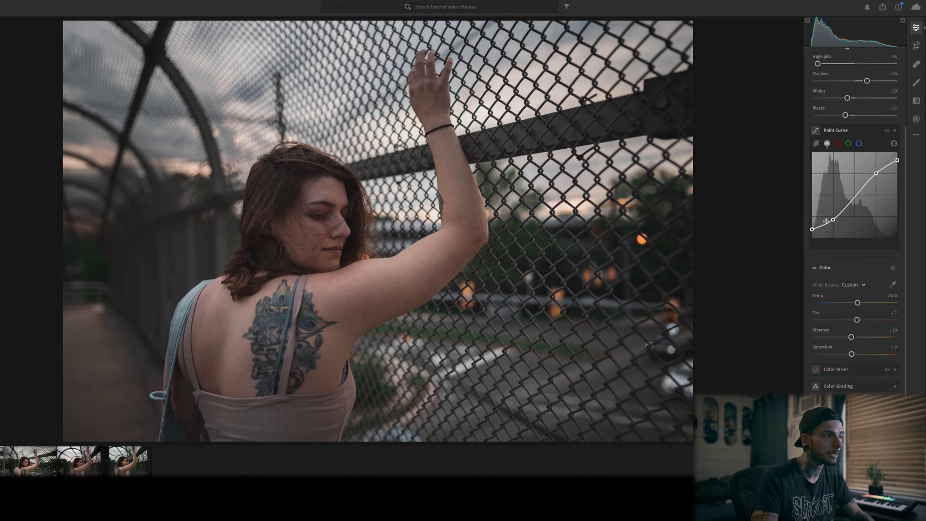
left_click_drag(822, 224, 823, 218)
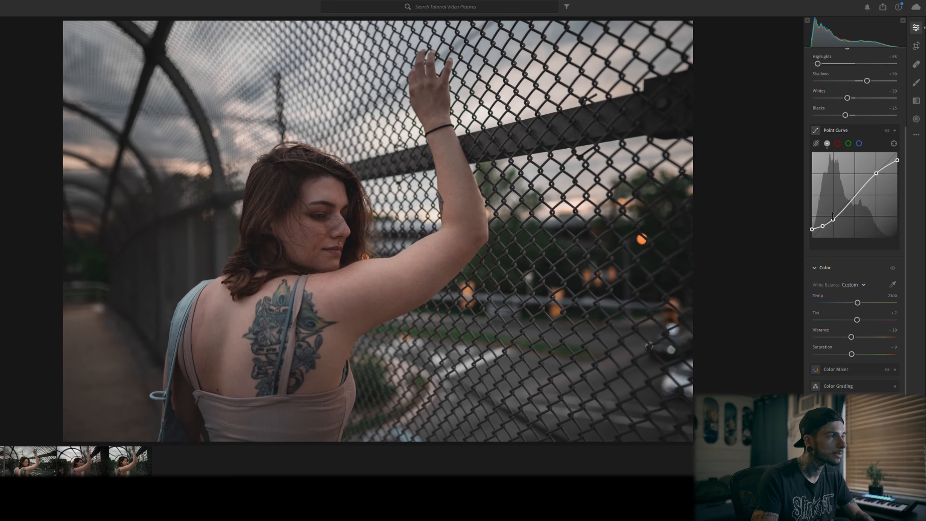